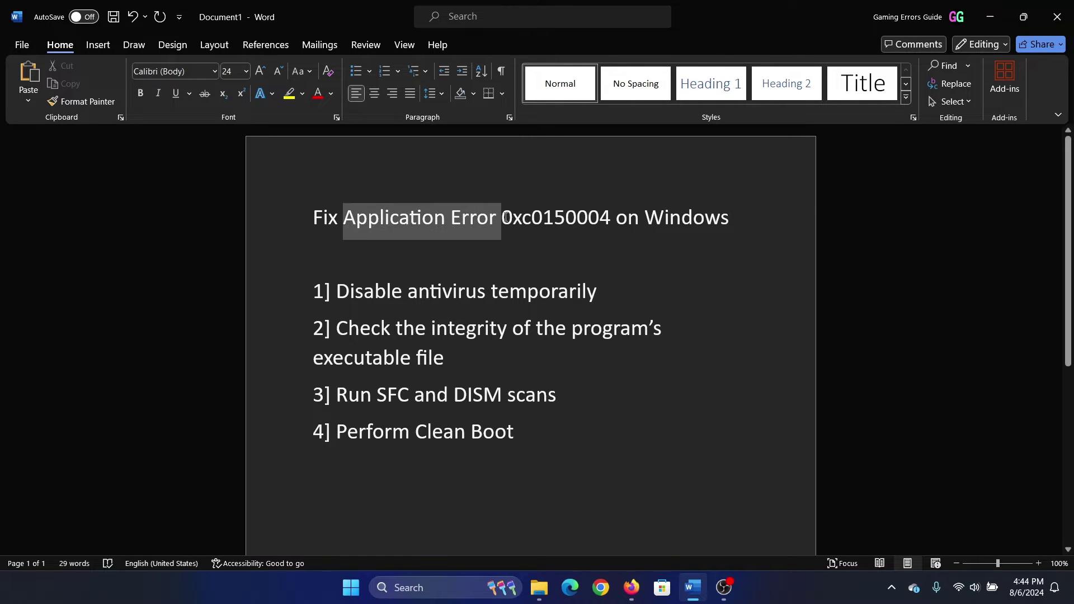
Step: Review the error 0xc0150004 fix outline, highlighting the 'Disable antivirus temporarily' step
click(532, 231)
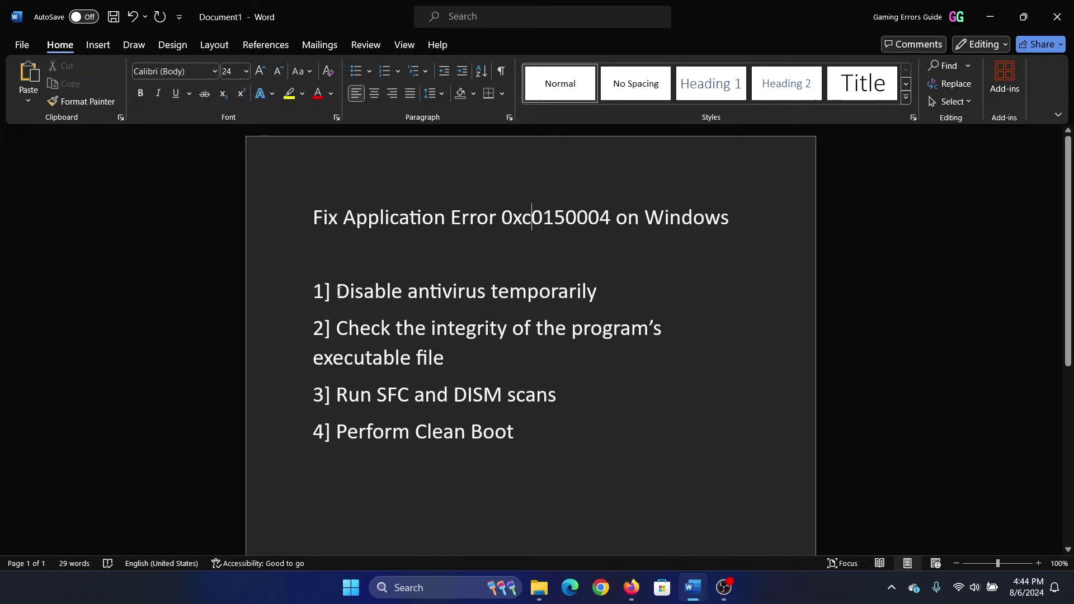
drag(337, 292, 698, 286)
click(674, 299)
Step: Launch Windows Security from search and reach the Virus & threat protection settings
click(444, 588)
text(wi)
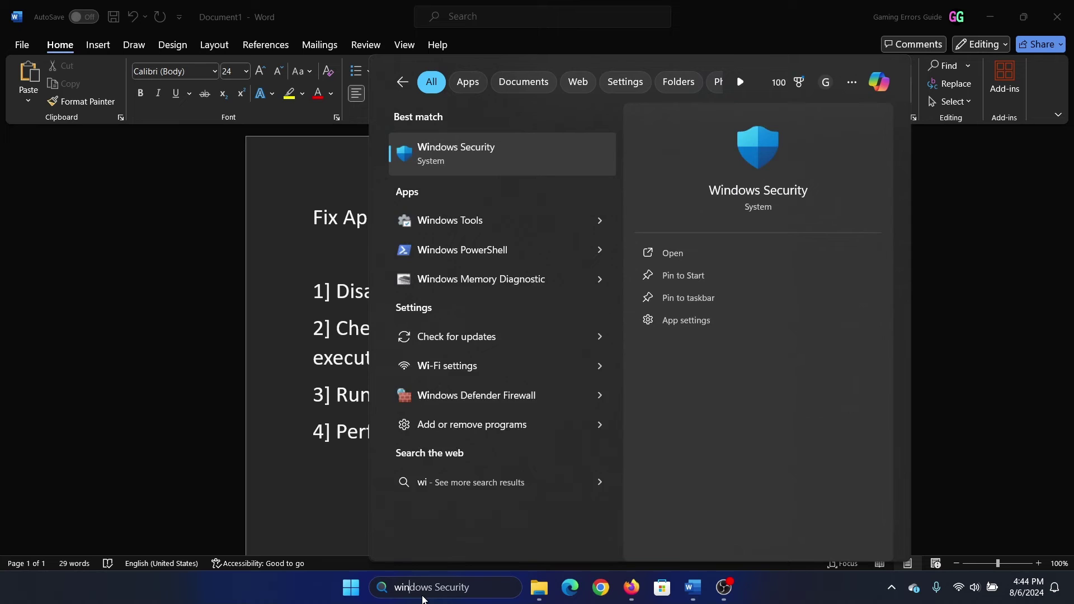
text(ndows)
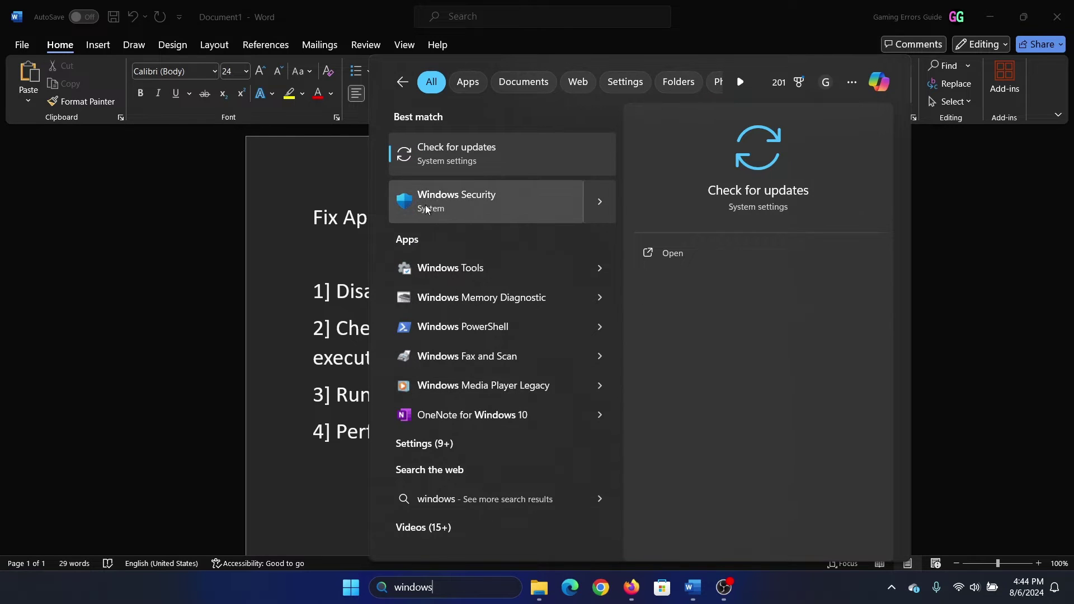
click(457, 201)
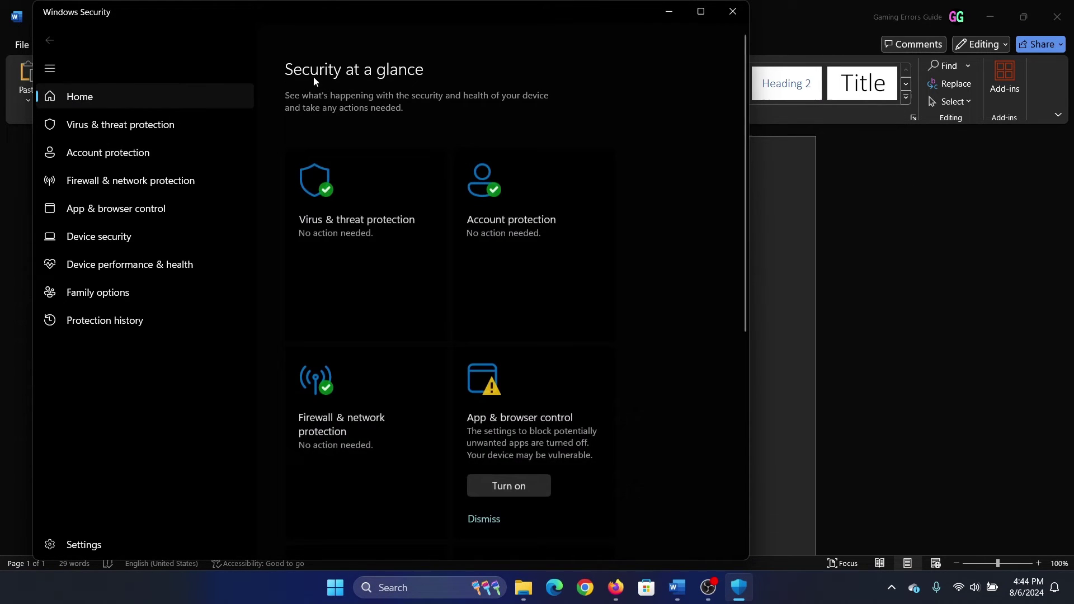
click(150, 128)
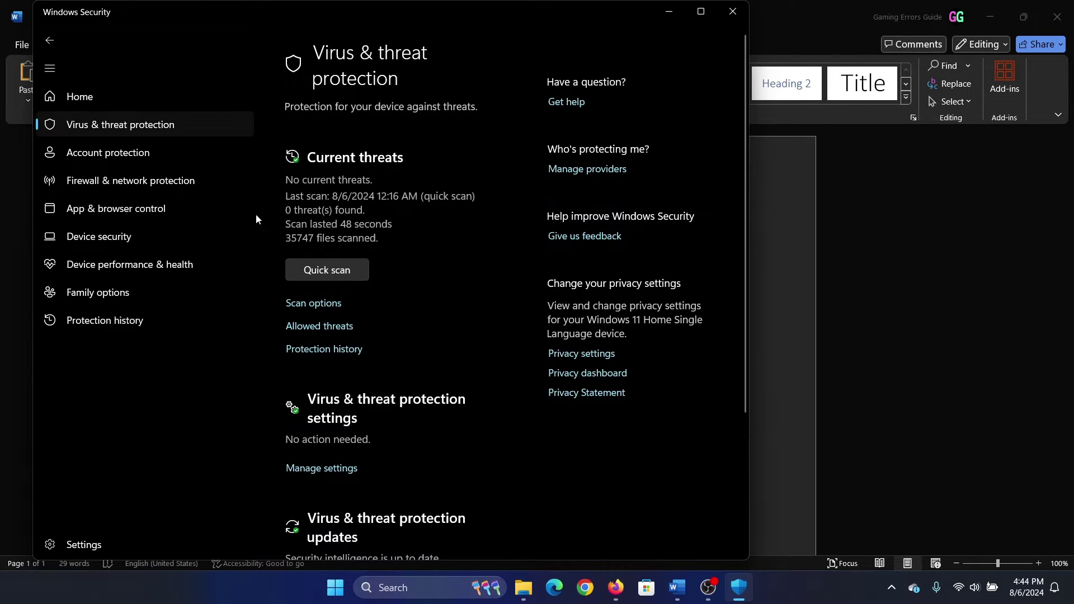
key(alt+Tab)
click(738, 588)
click(322, 468)
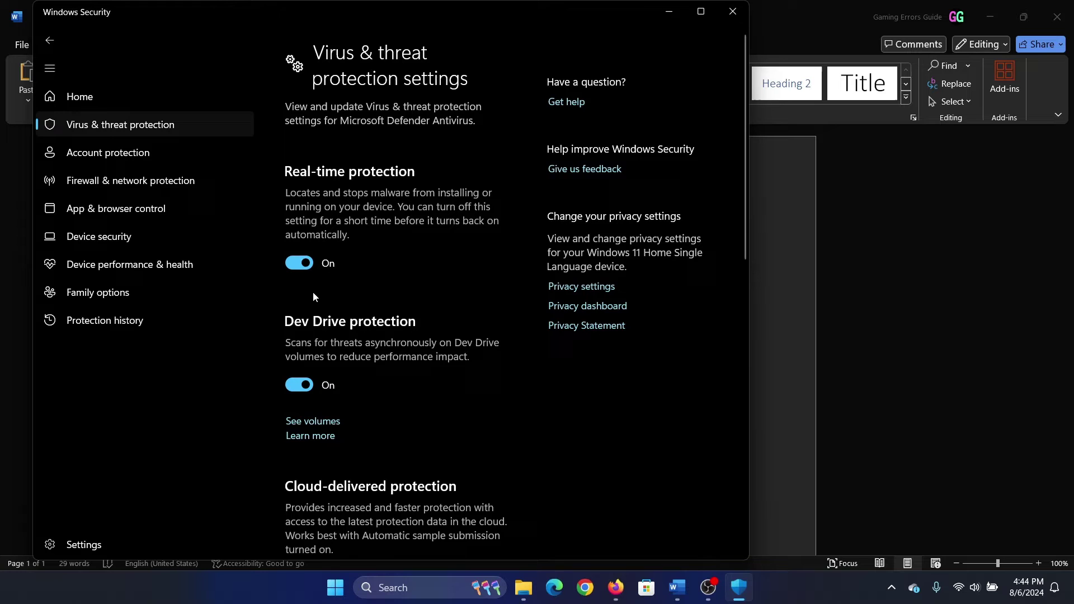
Step: Turn Real-time protection off and back on, then close Windows Security
click(299, 263)
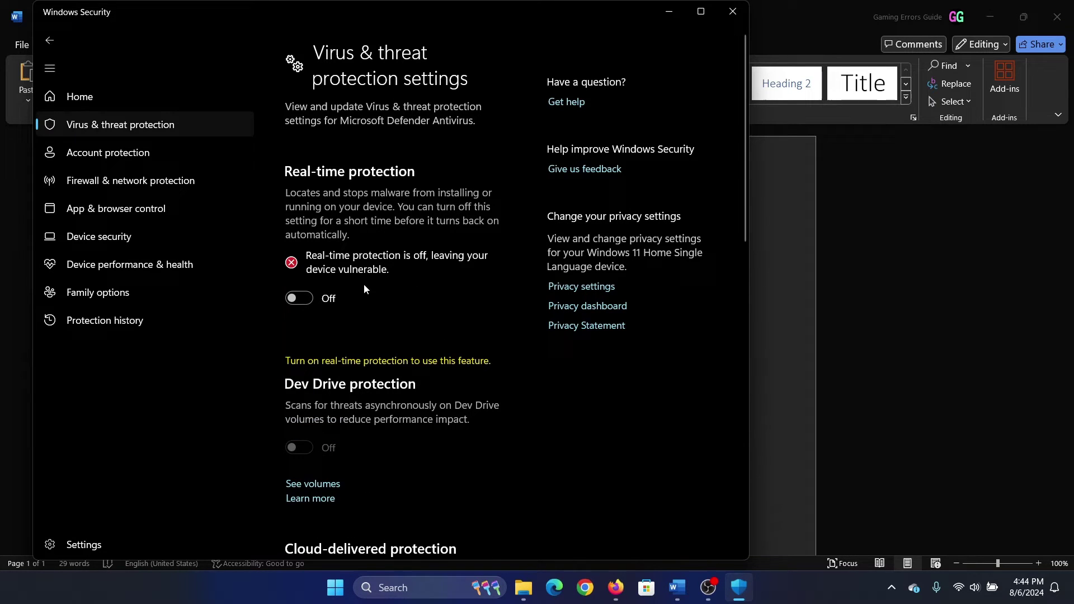
click(309, 300)
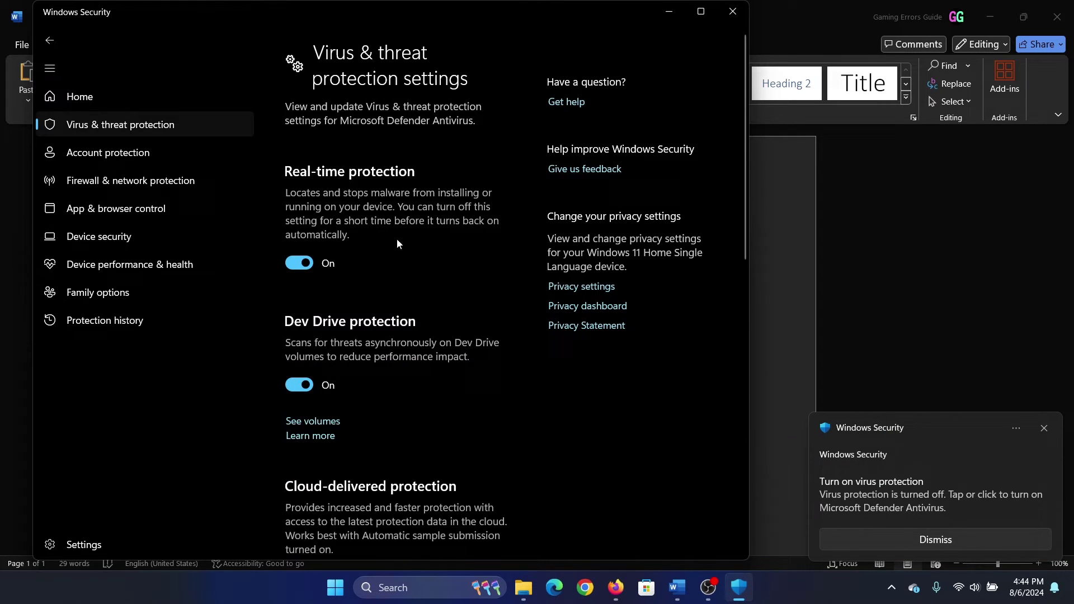
click(733, 11)
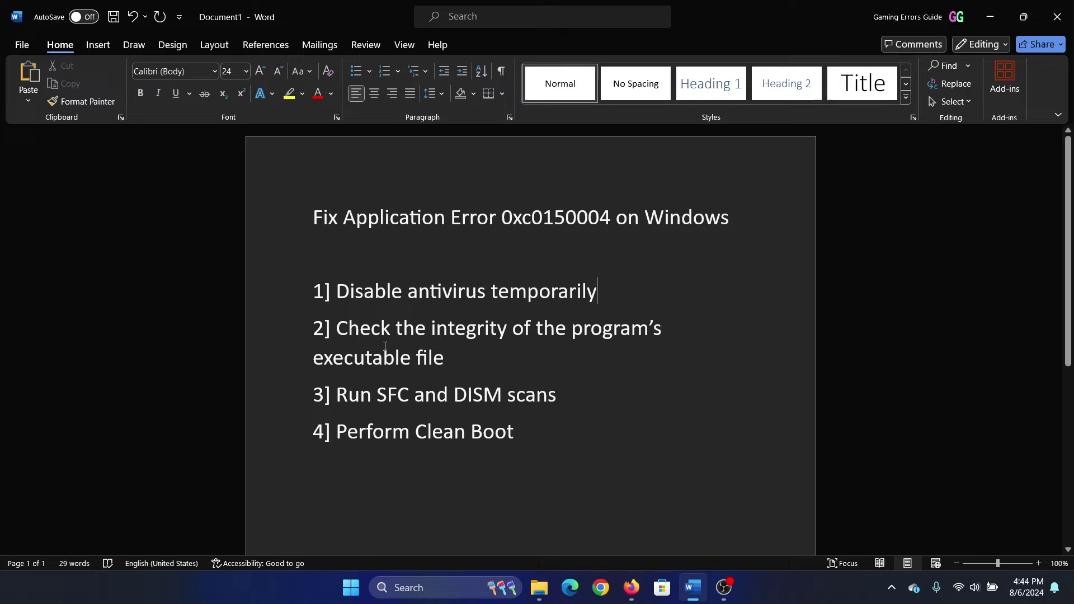
drag(336, 327, 446, 359)
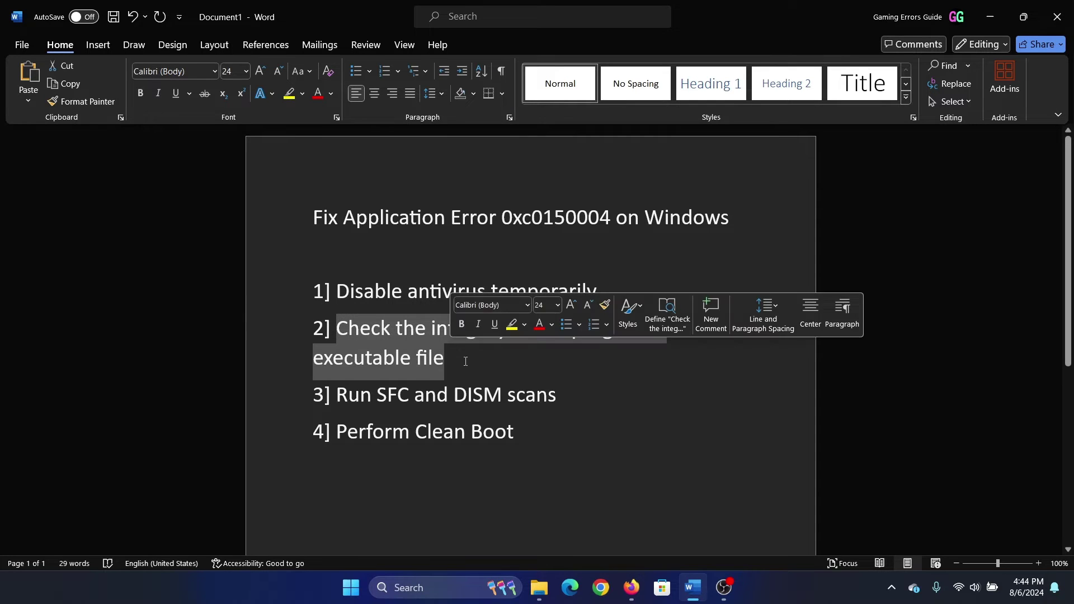
click(470, 365)
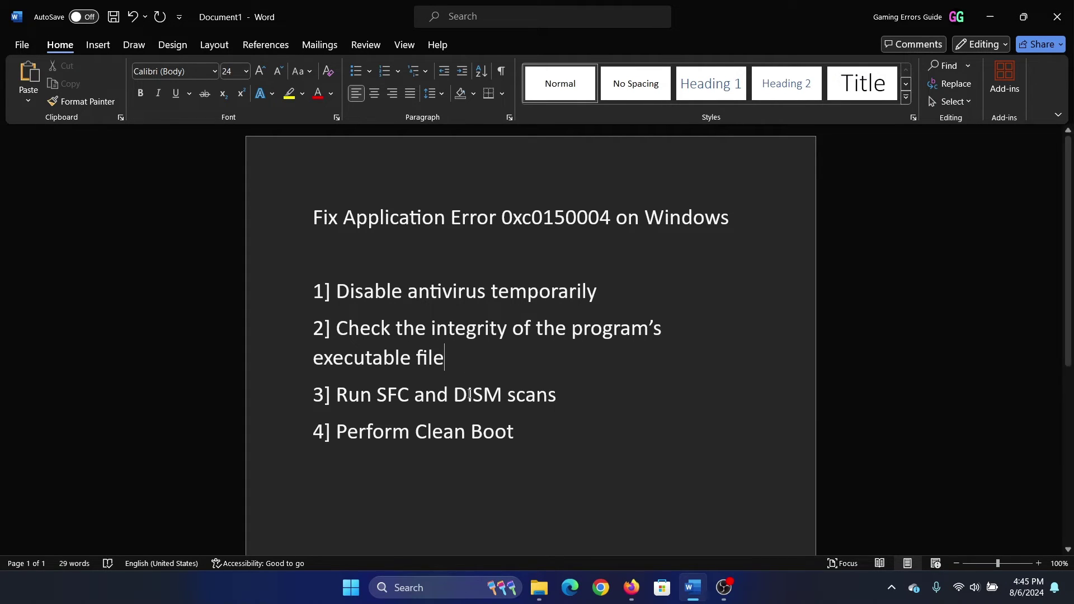
Step: Run sfc /scannow in an administrator Command Prompt and minimize it while it scans
click(455, 588)
text(command Prompt)
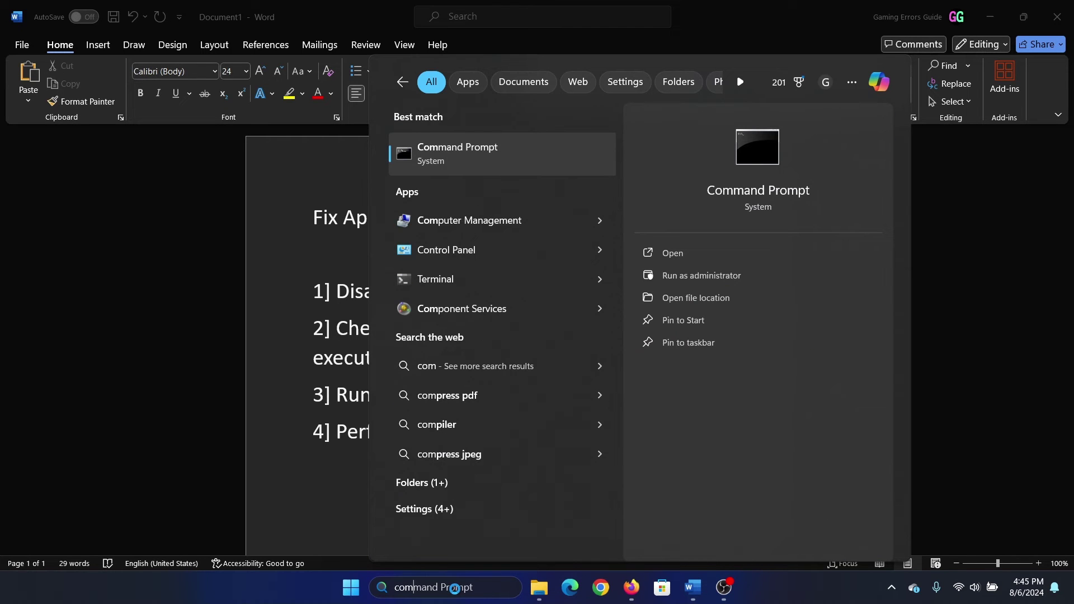
click(702, 276)
text(sfc)
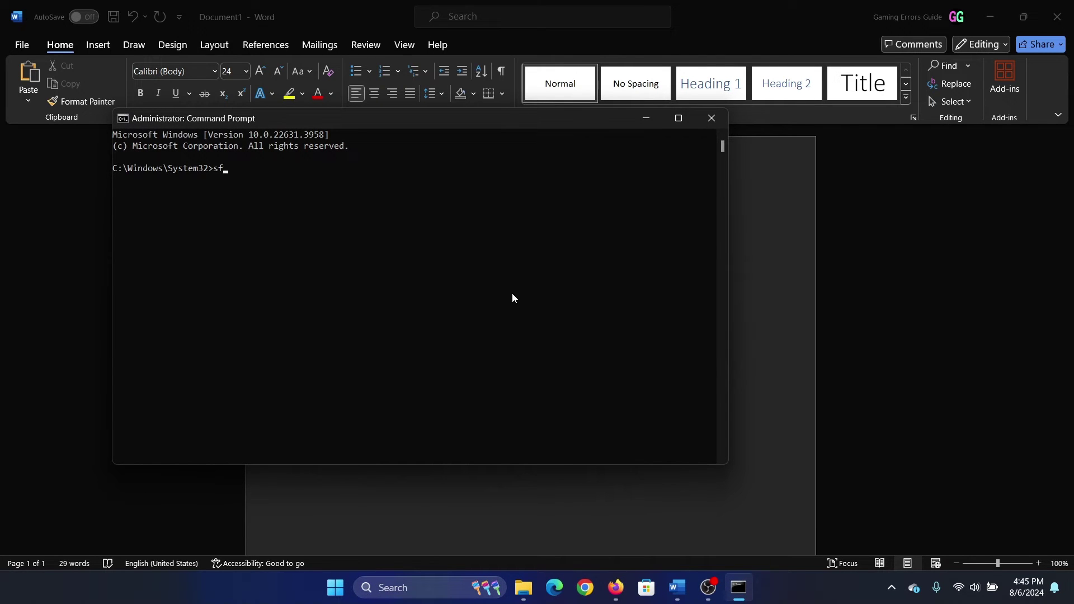
text( /scannow)
key(Return)
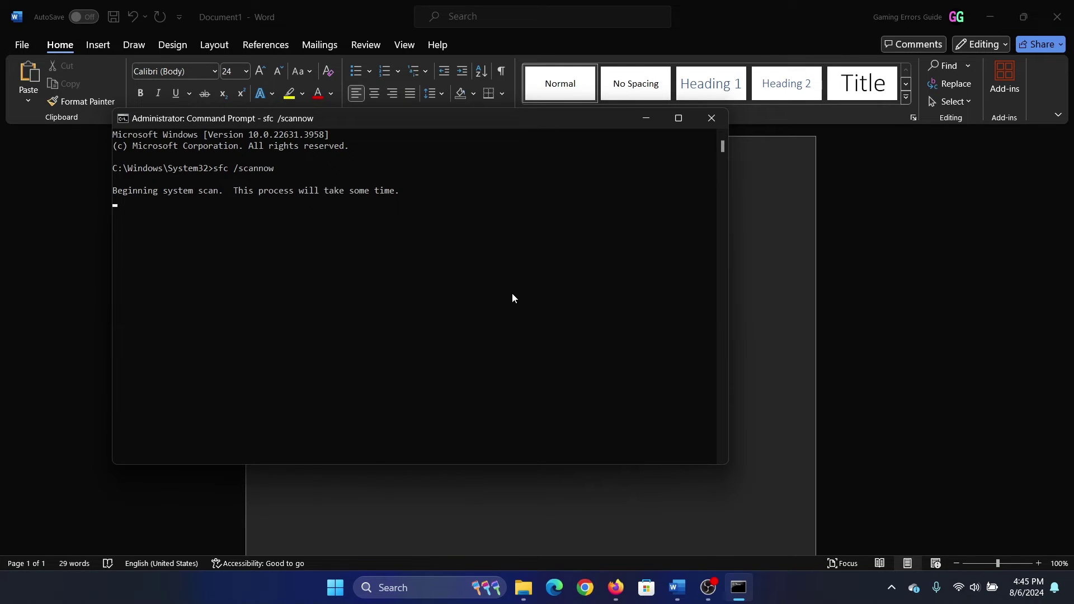
click(962, 305)
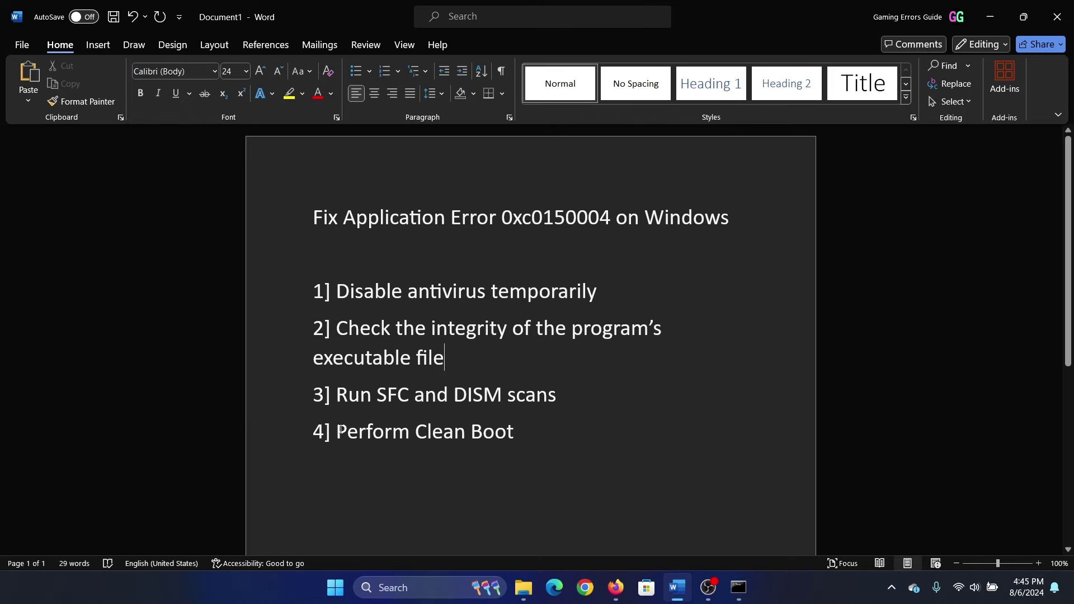
Step: Check the 'Perform Clean Boot' step, then launch System Configuration from Windows search
drag(336, 431, 514, 431)
click(537, 437)
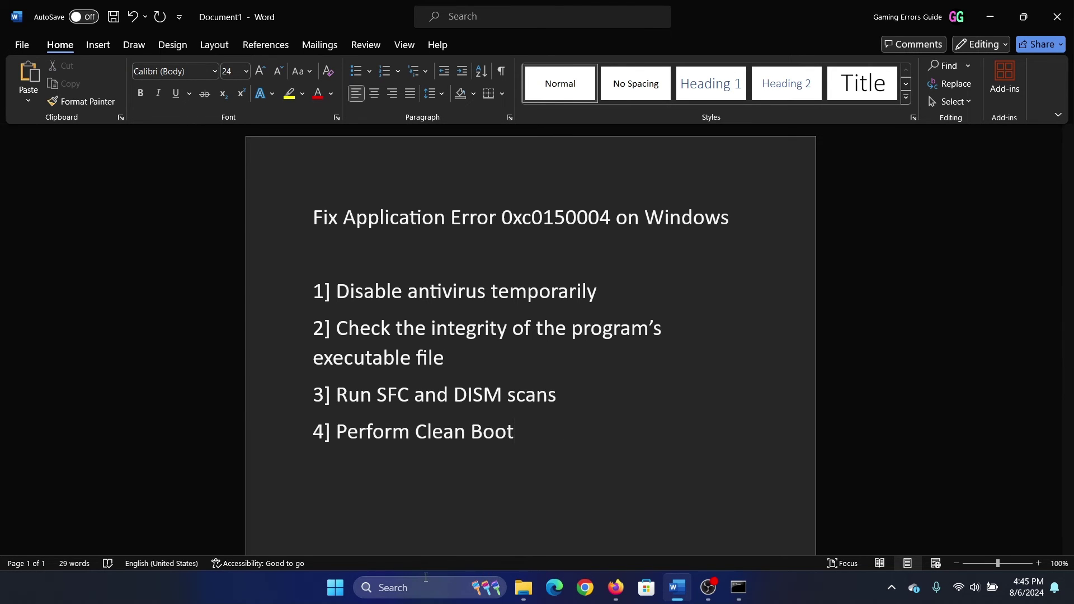
click(394, 587)
text(sys)
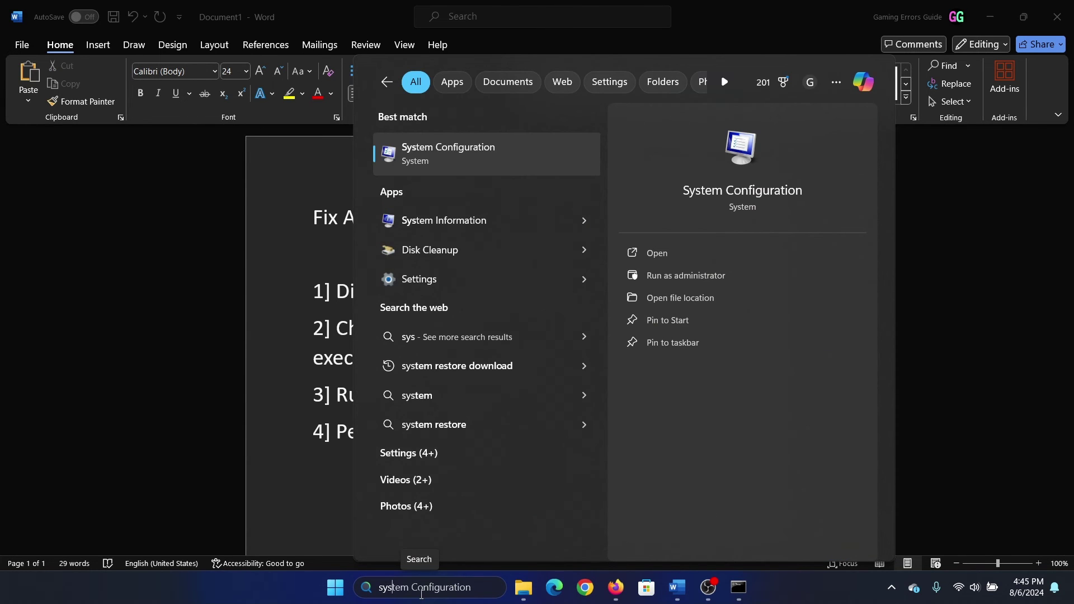
click(462, 155)
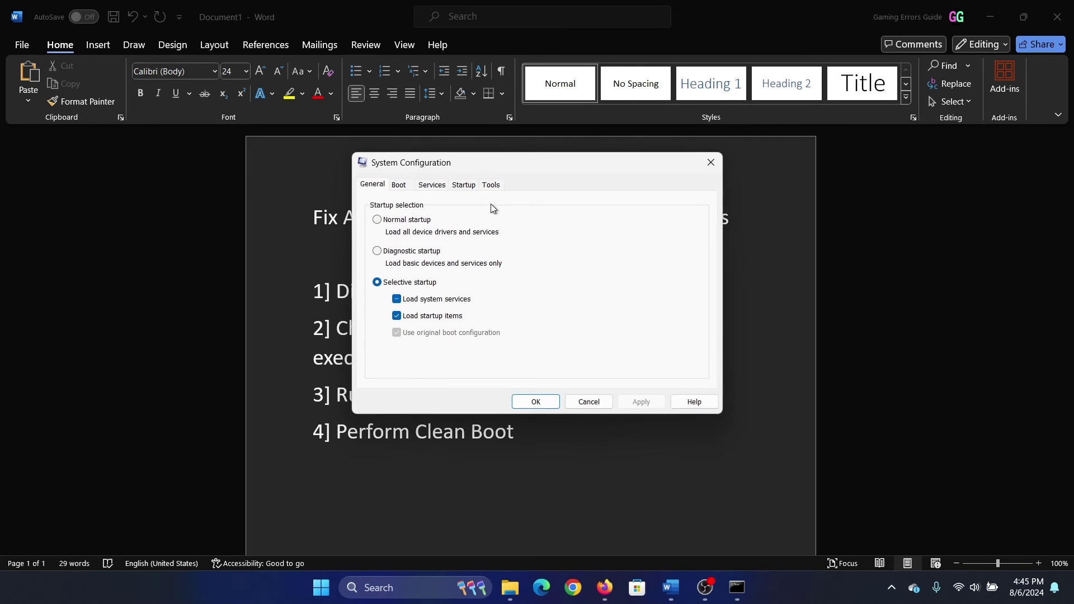
Step: On the Services tab, hide all Microsoft services and tick two ASUS services
click(432, 185)
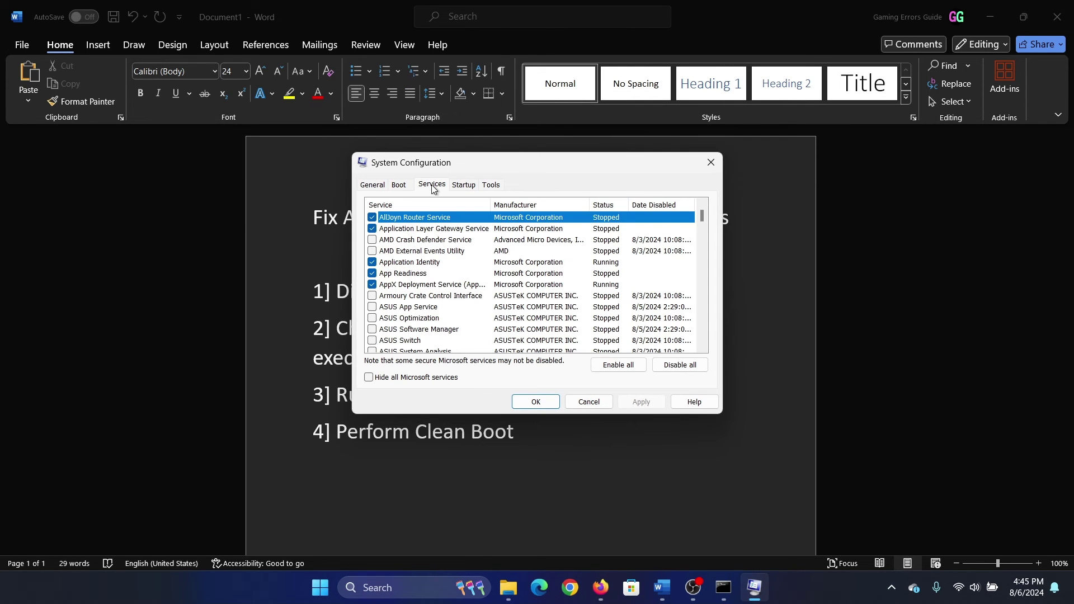
click(369, 378)
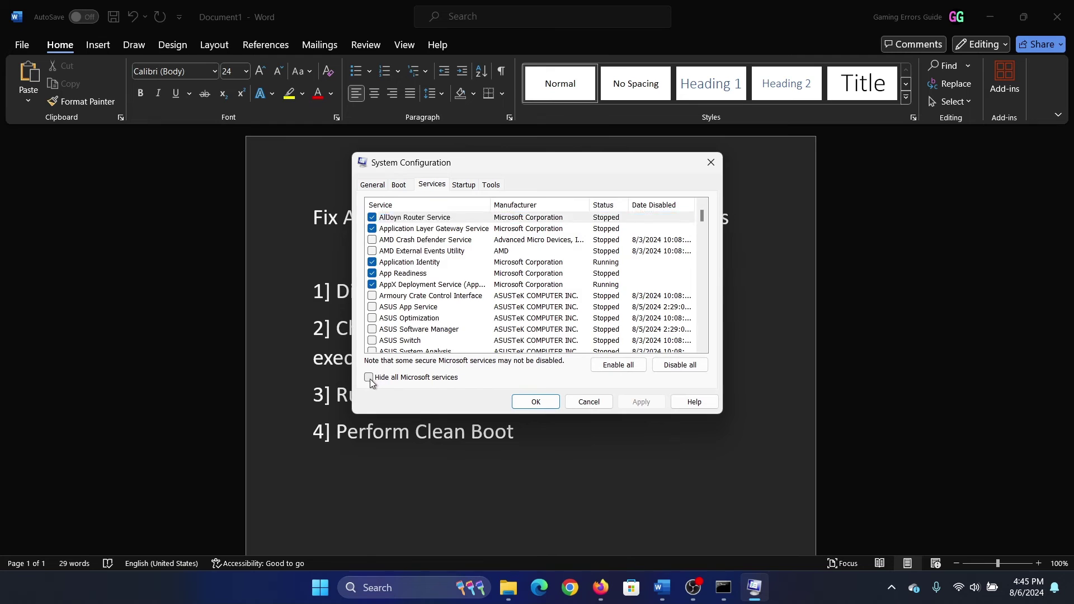
click(372, 295)
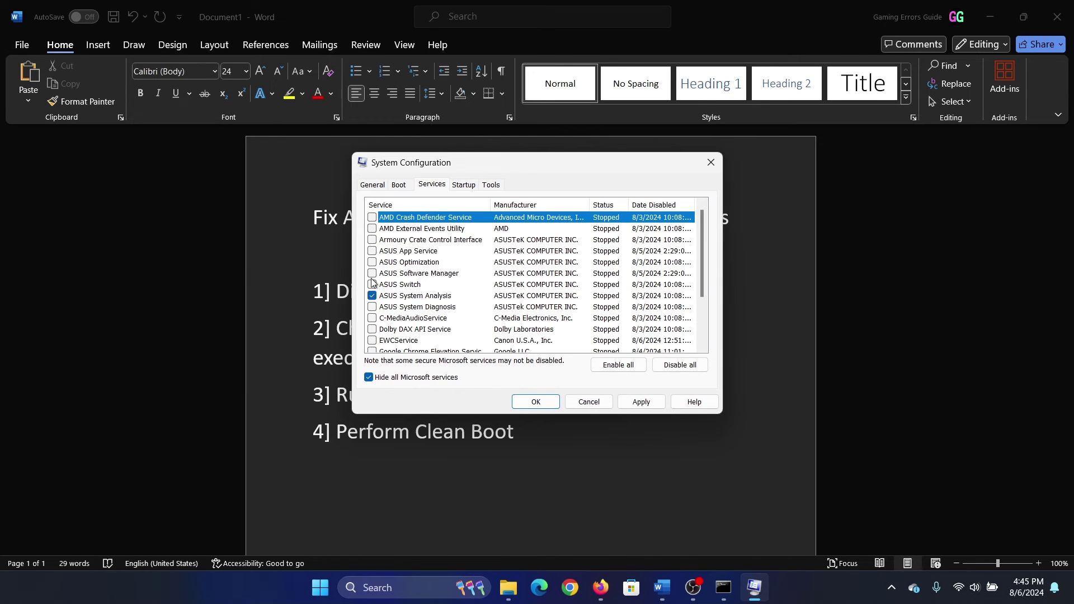
click(373, 273)
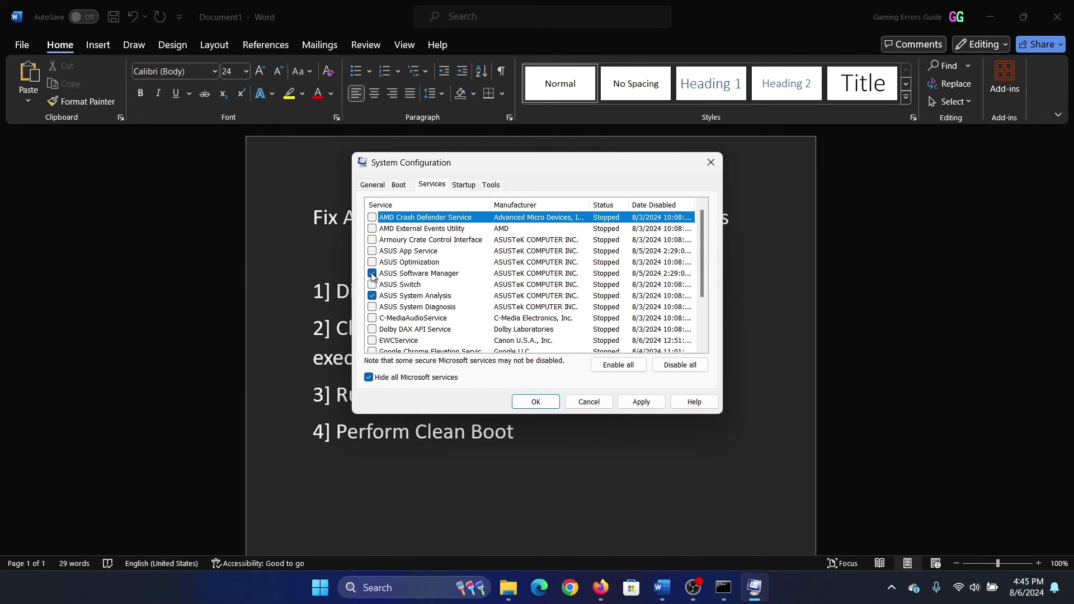
Step: Disable all remaining services, apply and confirm, and decline the restart prompt
click(680, 364)
click(641, 402)
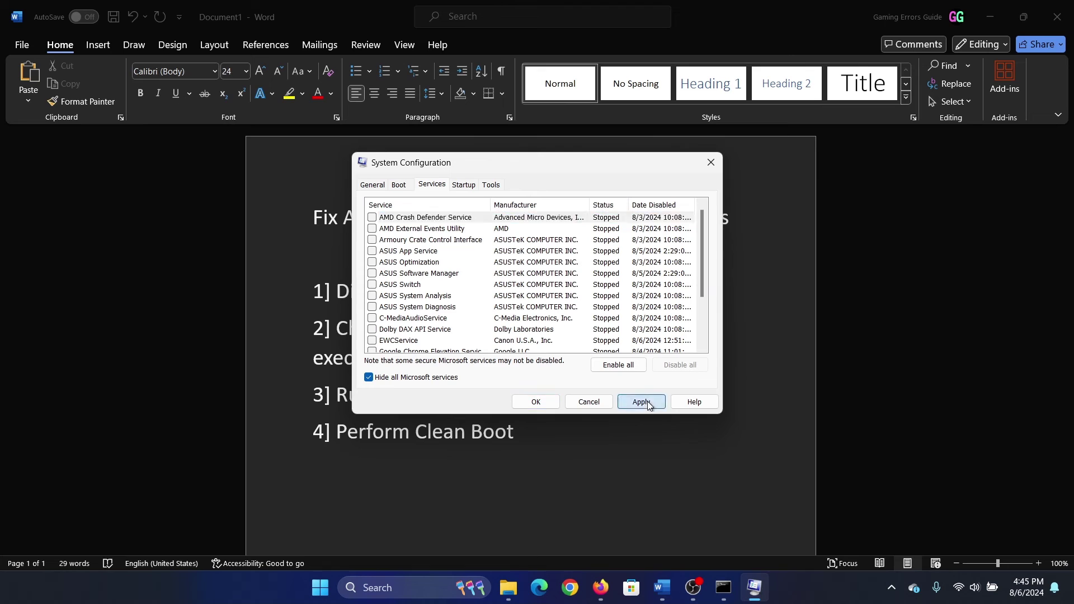
click(535, 401)
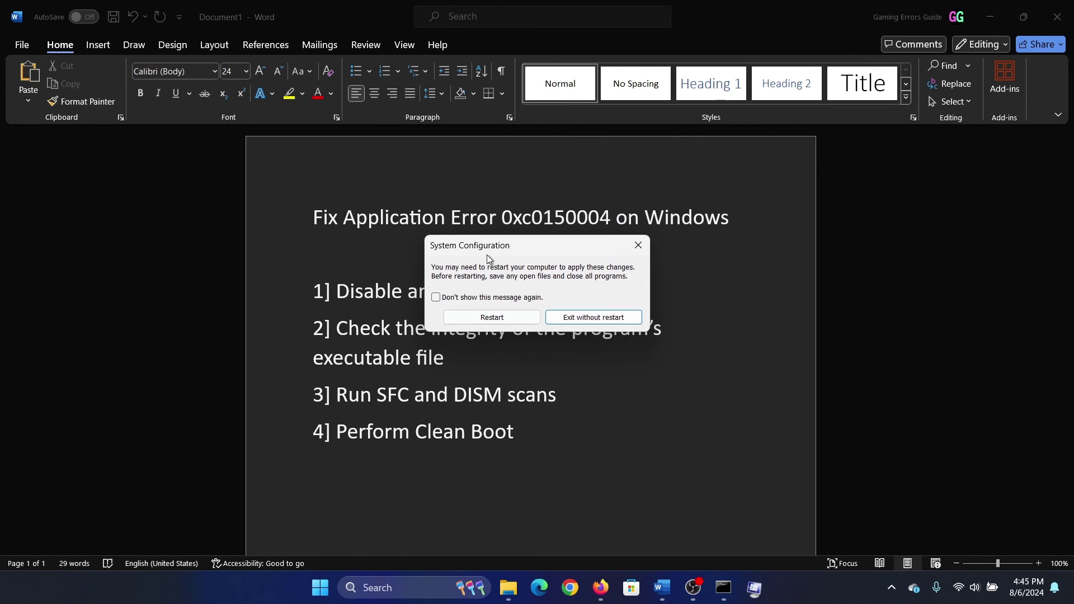
click(636, 246)
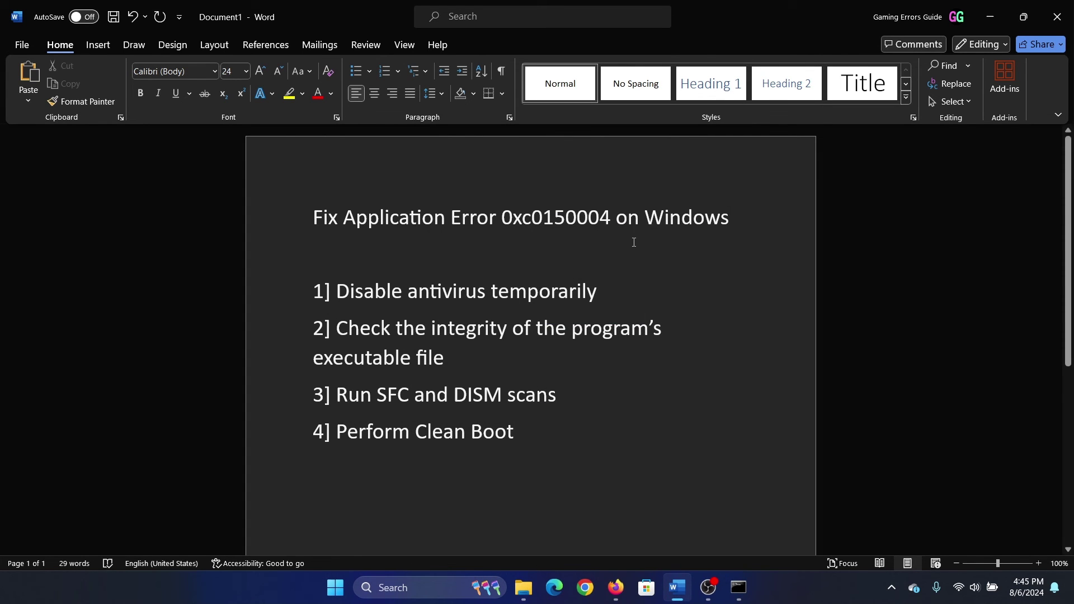